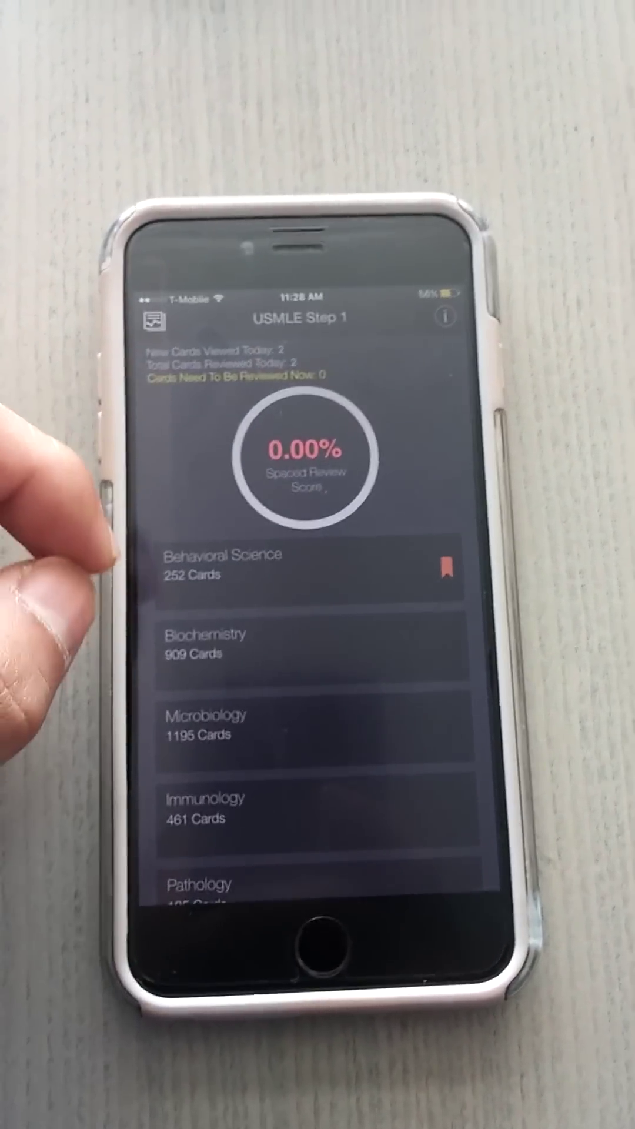
{"action": "left_click_drag", "start_coordinate": [247, 776], "coordinate": [248, 697]}
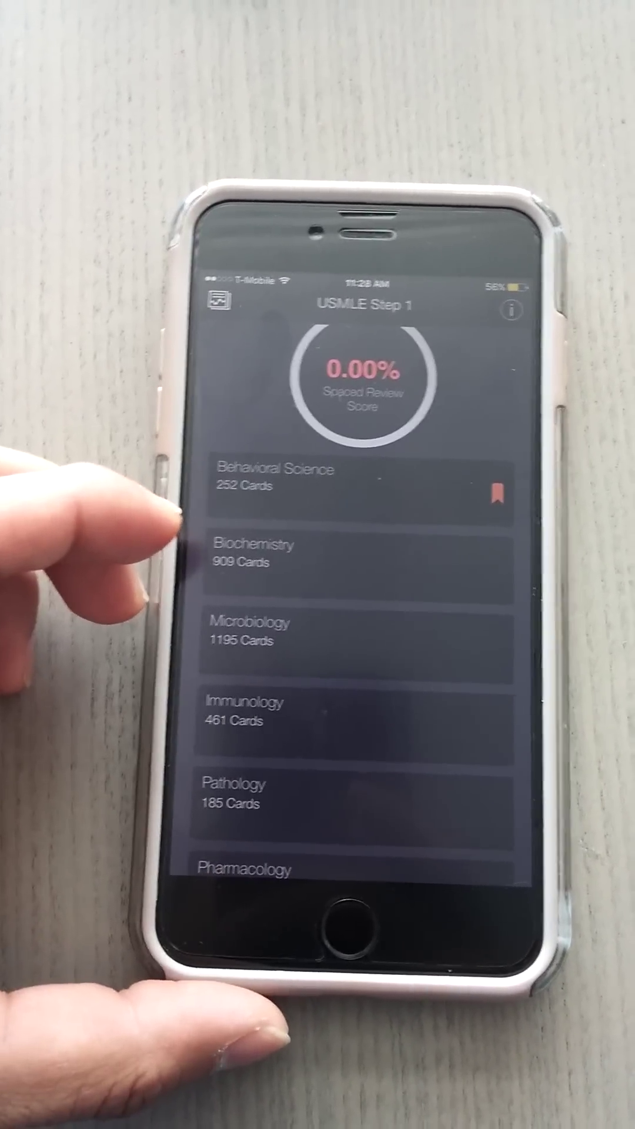
View the spaced-review score breakdown, then go back to the chapter list
{"action": "mouse_move", "coordinate": [317, 740]}
{"action": "left_mouse_down"}
{"action": "mouse_move", "coordinate": [301, 608]}
{"action": "mouse_move", "coordinate": [292, 741]}
{"action": "left_mouse_up"}
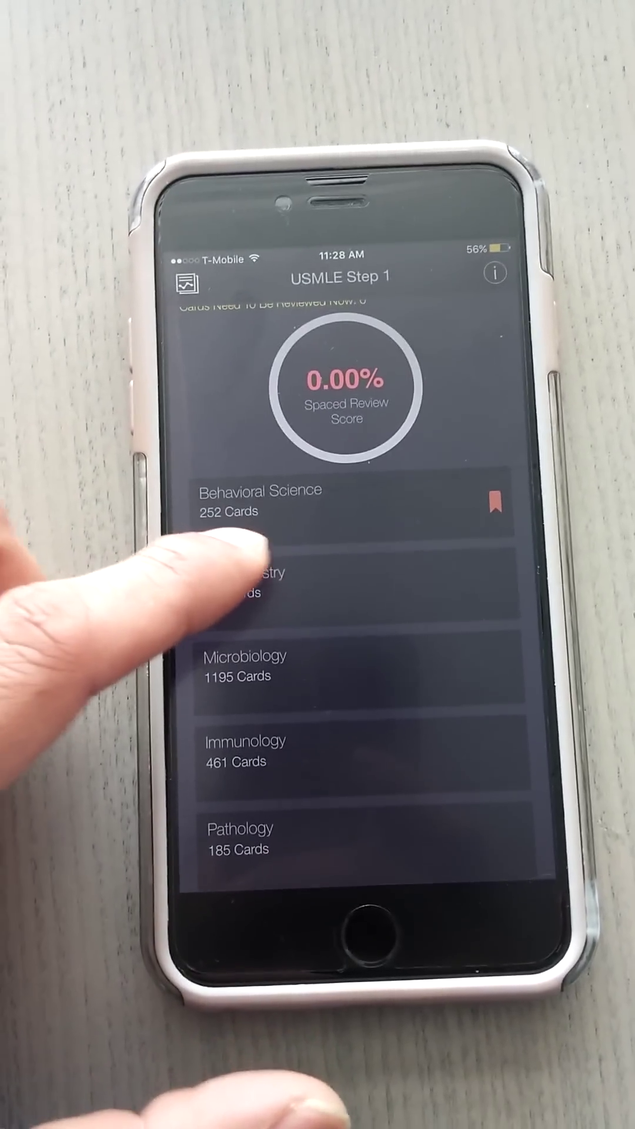
{"action": "scroll", "coordinate": [248, 635], "scroll_direction": "down", "scroll_amount": 5}
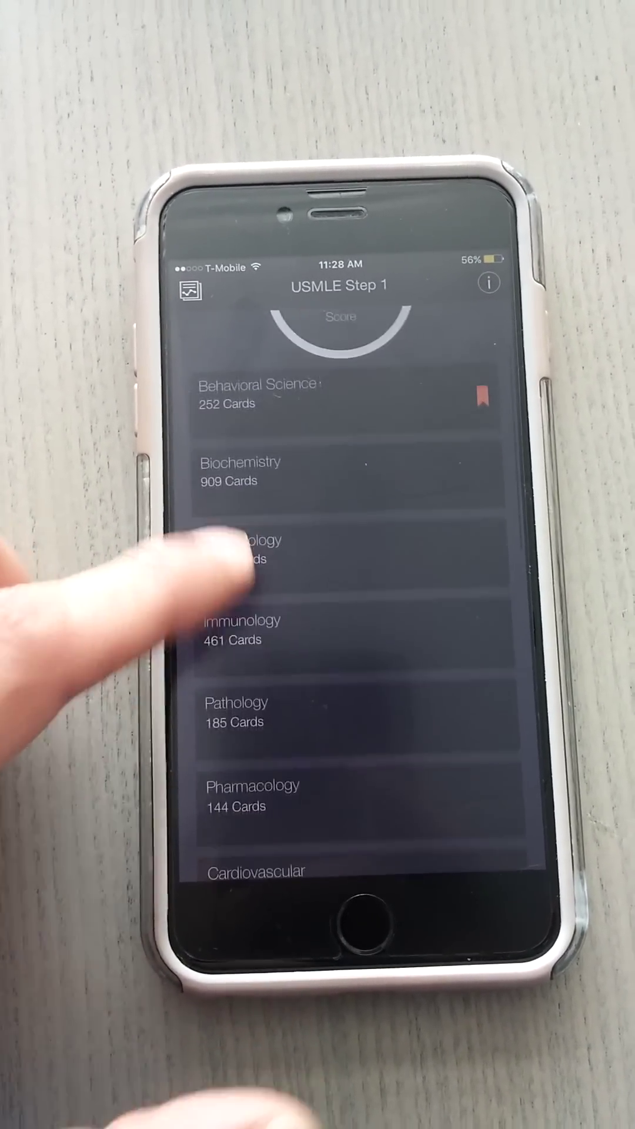
{"action": "scroll", "coordinate": [247, 670], "scroll_direction": "down", "scroll_amount": 4}
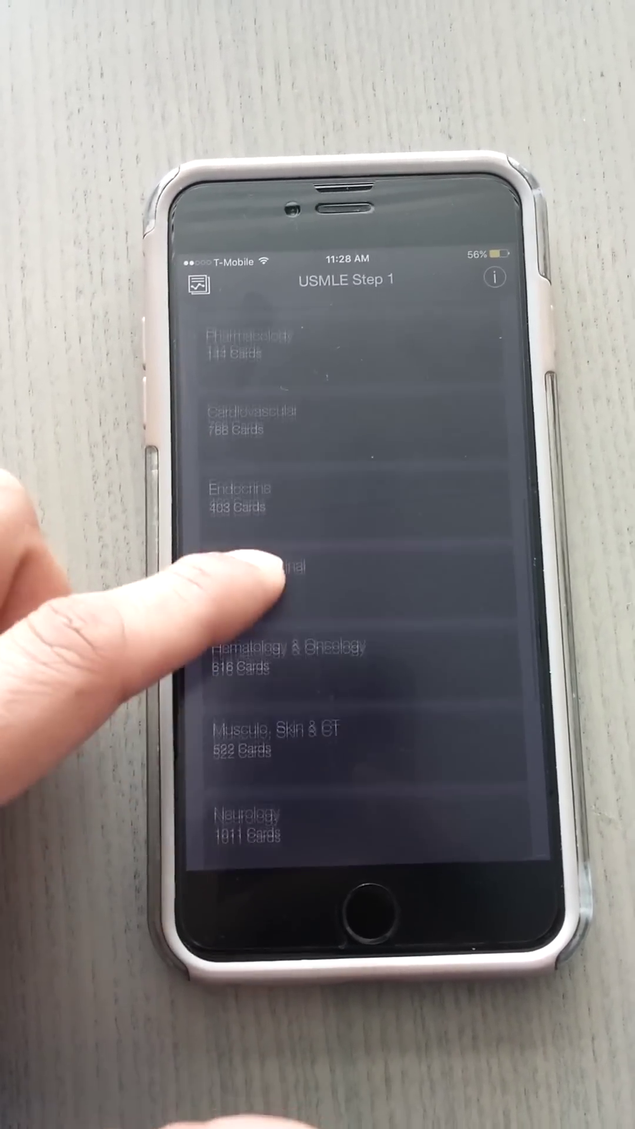
{"action": "scroll", "coordinate": [256, 600], "scroll_direction": "down", "scroll_amount": 3}
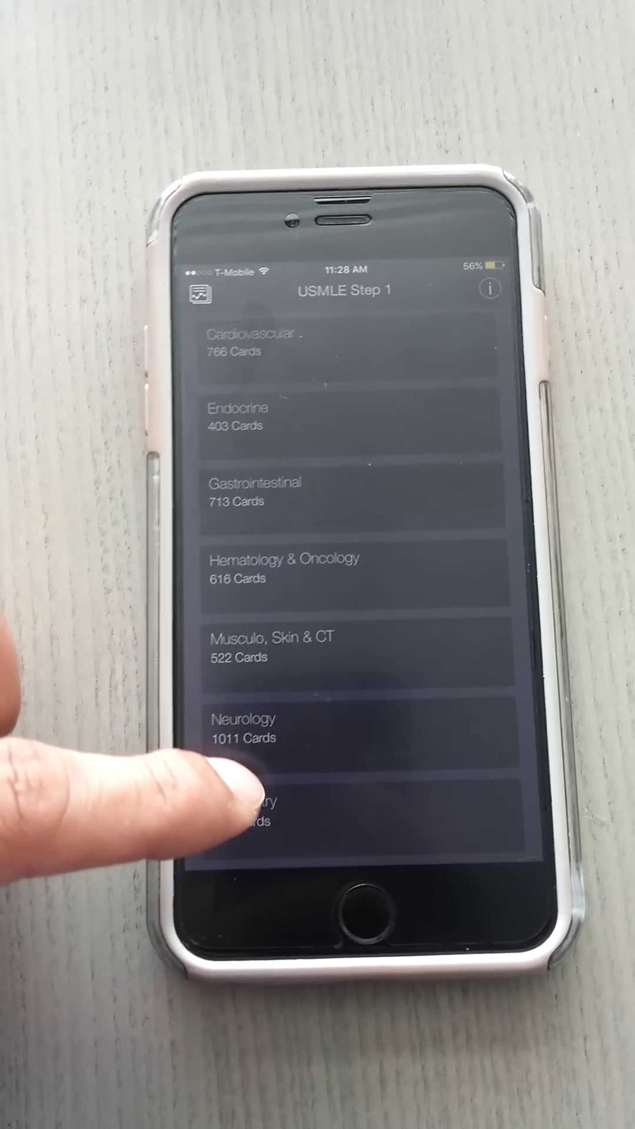
{"action": "scroll", "coordinate": [247, 662], "scroll_direction": "up", "scroll_amount": 8}
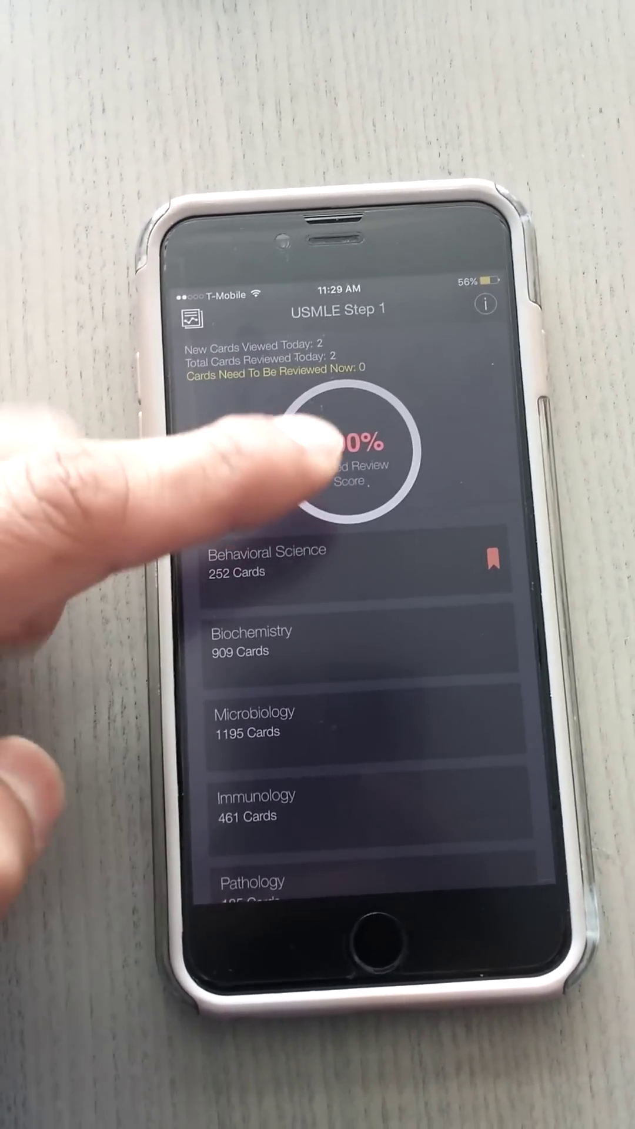
{"action": "left_click", "coordinate": [362, 454]}
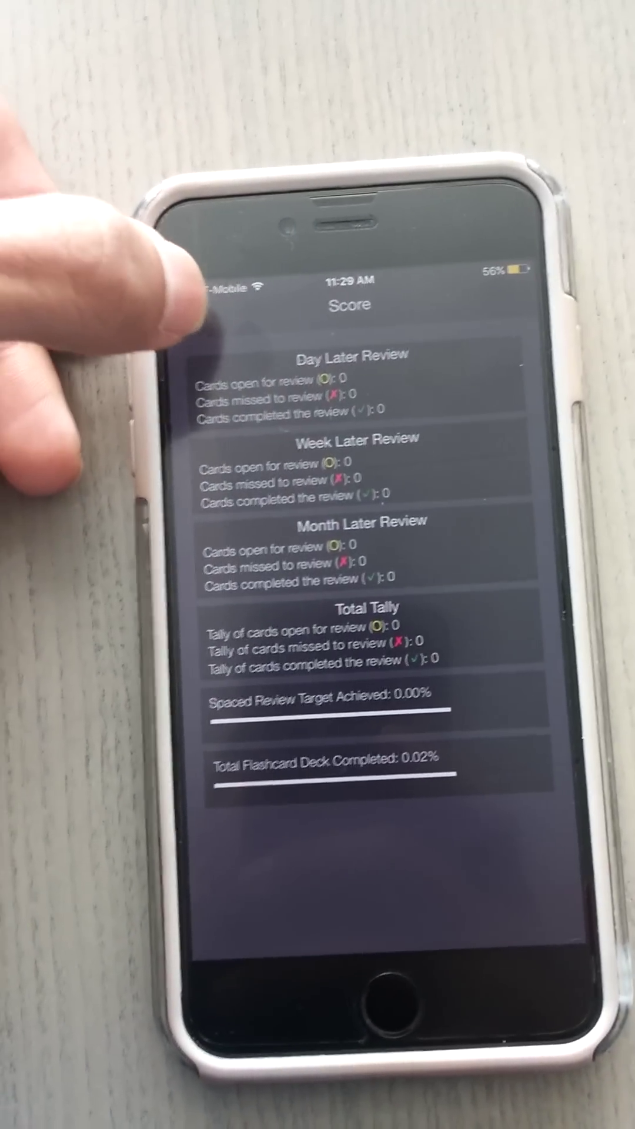
{"action": "left_click", "coordinate": [189, 321]}
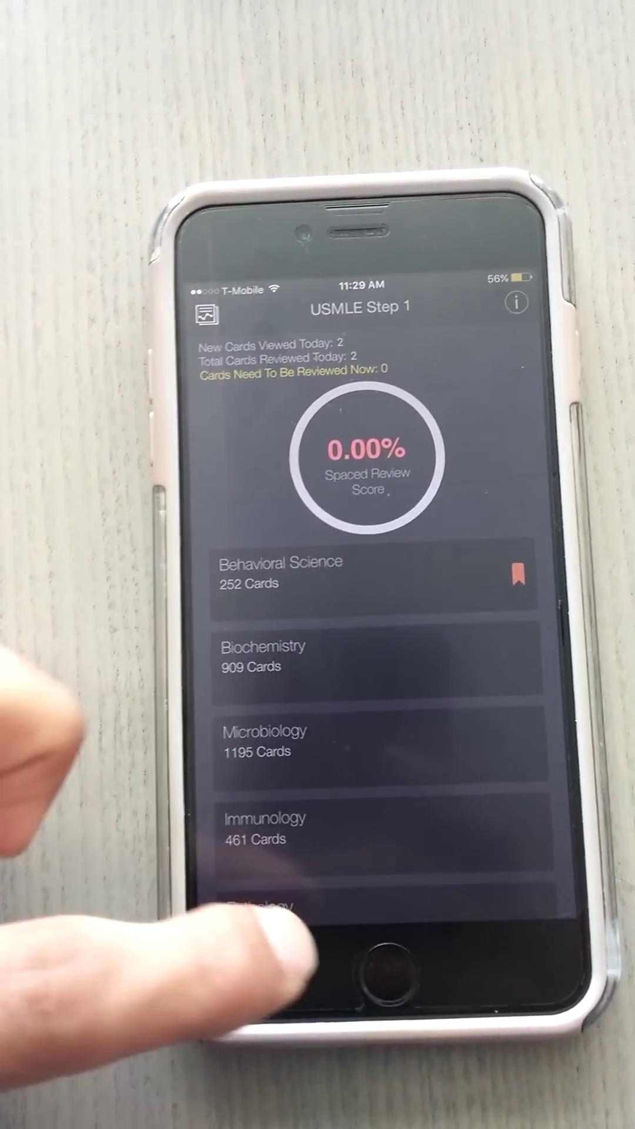
{"action": "scroll", "coordinate": [309, 706], "scroll_direction": "down", "scroll_amount": 6}
{"action": "scroll", "coordinate": [308, 706], "scroll_direction": "down", "scroll_amount": 6}
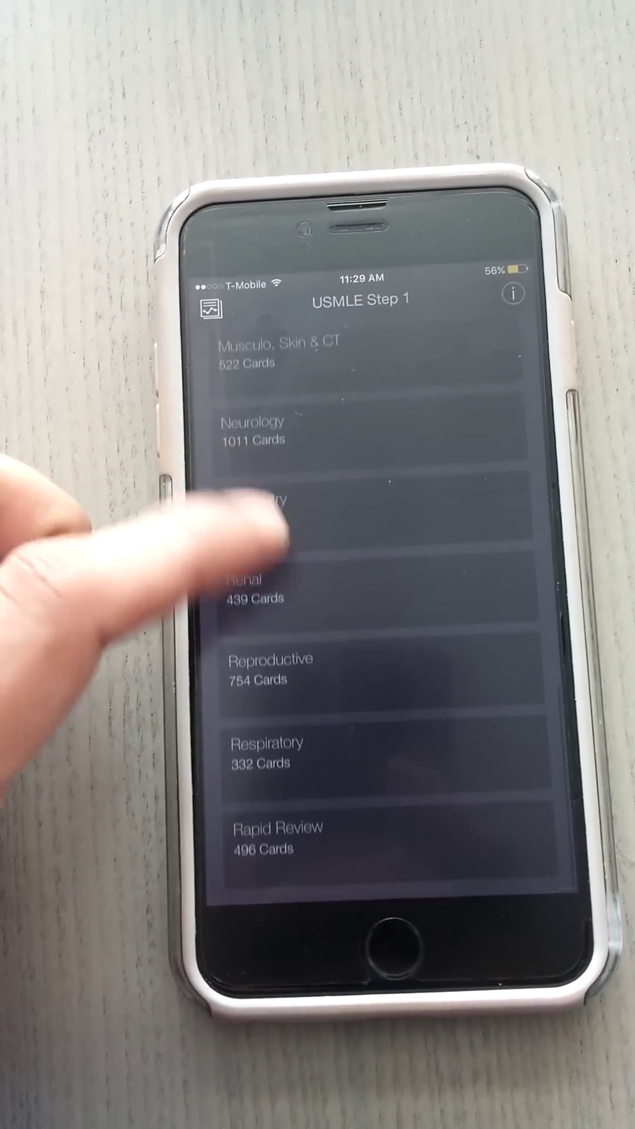
{"action": "scroll", "coordinate": [309, 617], "scroll_direction": "up", "scroll_amount": 6}
{"action": "scroll", "coordinate": [309, 617], "scroll_direction": "up", "scroll_amount": 6}
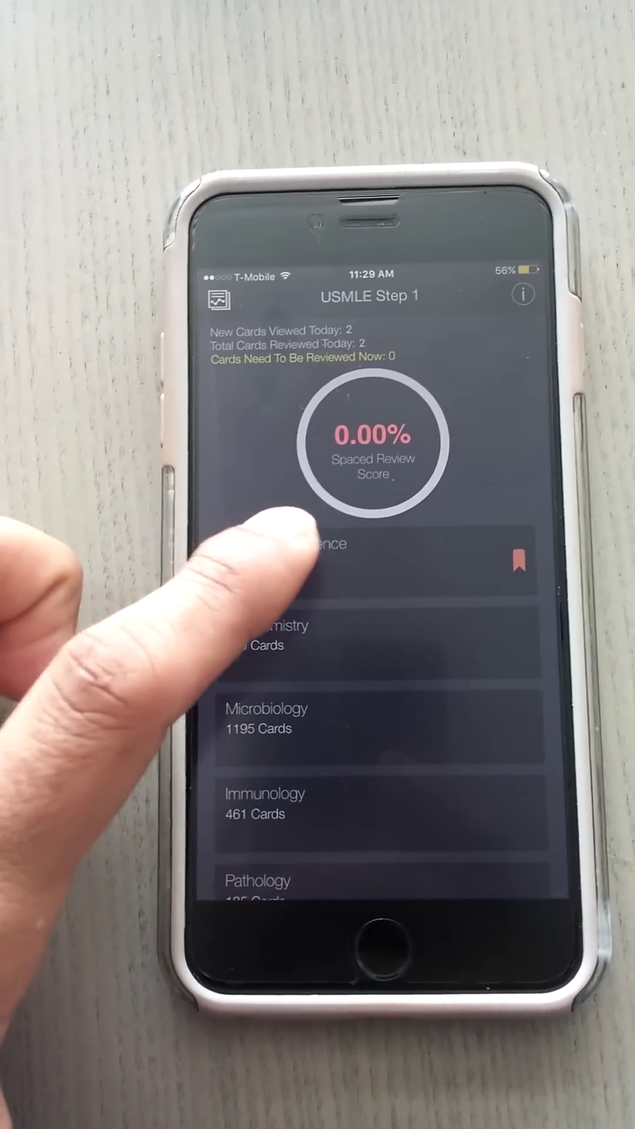
In Behavioral Science, flip the Cross-sectional and Cohort study cards to check their answers
{"action": "left_click", "coordinate": [264, 556]}
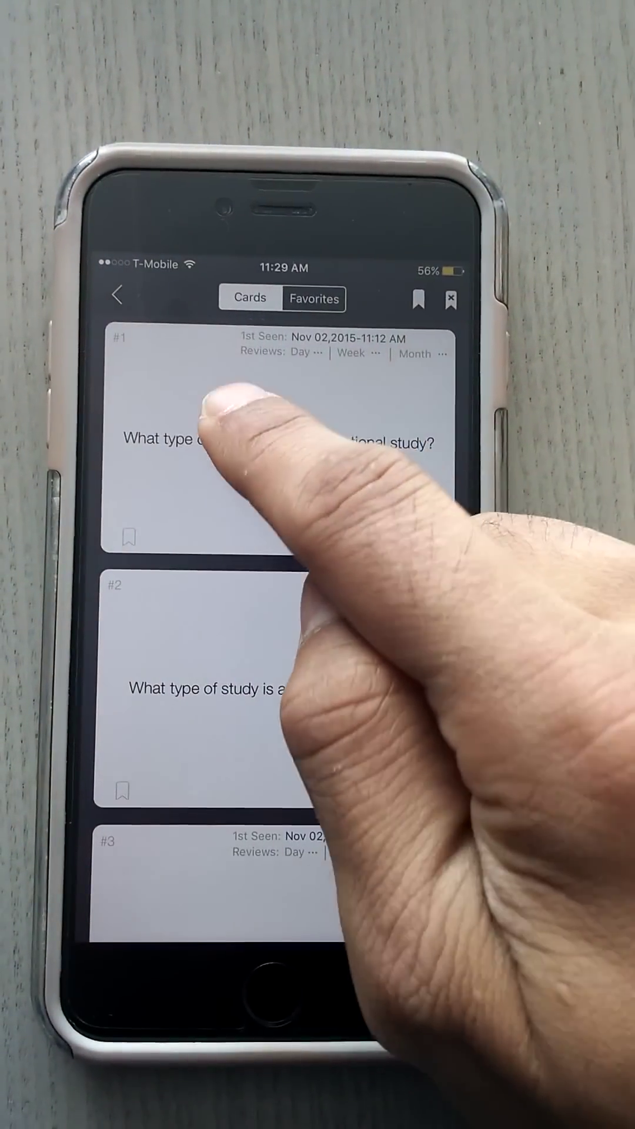
{"action": "left_click", "coordinate": [424, 415]}
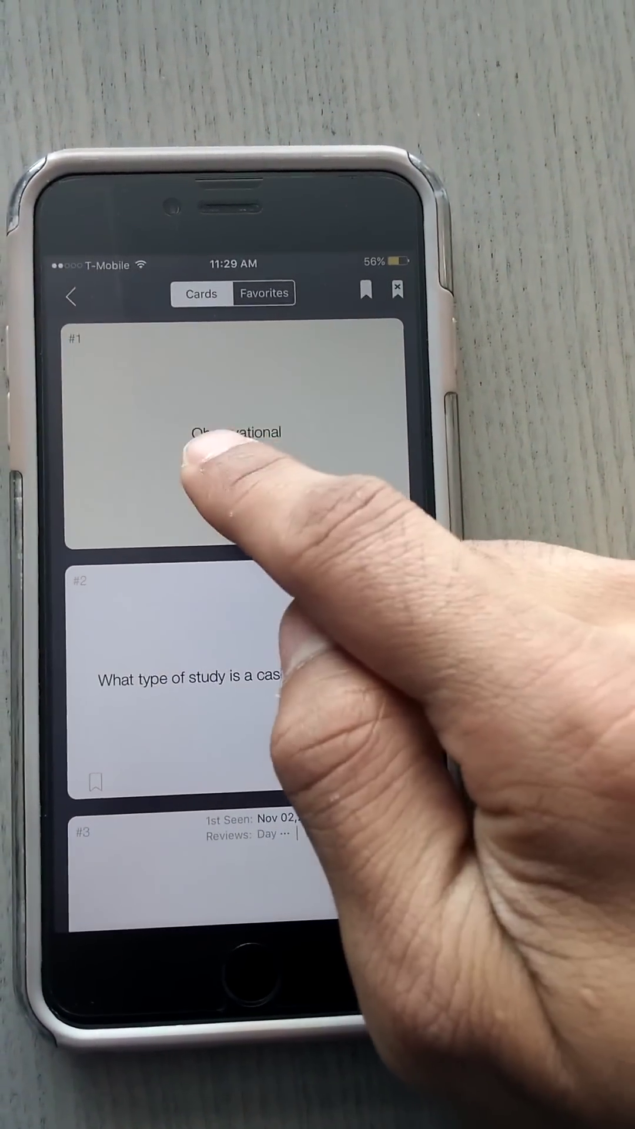
{"action": "left_click", "coordinate": [265, 424]}
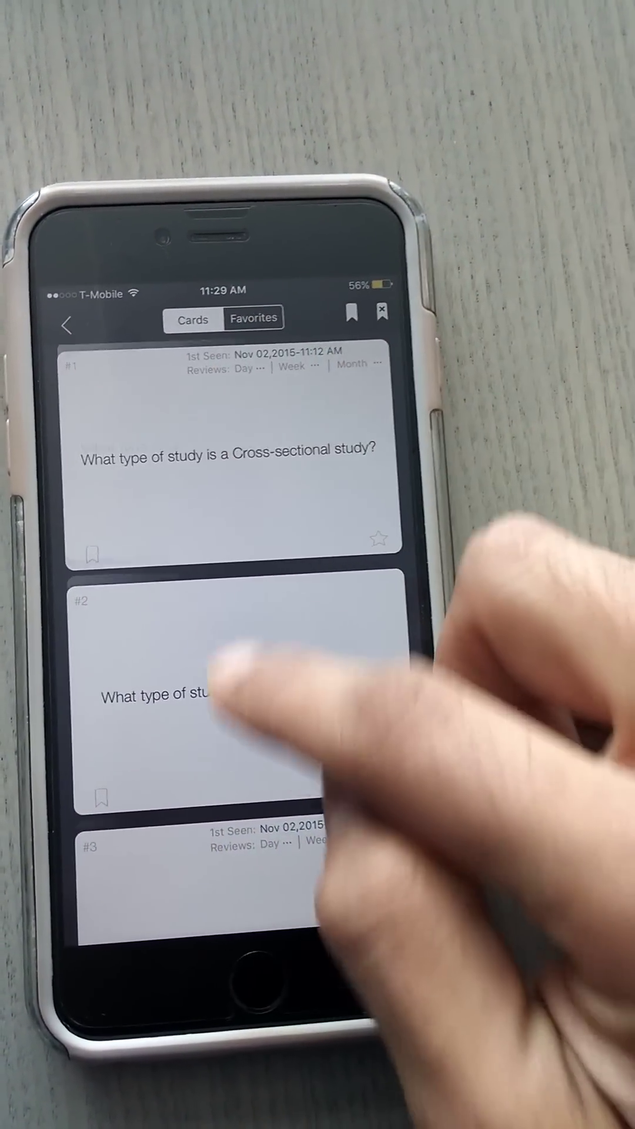
{"action": "scroll", "coordinate": [238, 688], "scroll_direction": "down", "scroll_amount": 6}
{"action": "scroll", "coordinate": [291, 662], "scroll_direction": "down", "scroll_amount": 4}
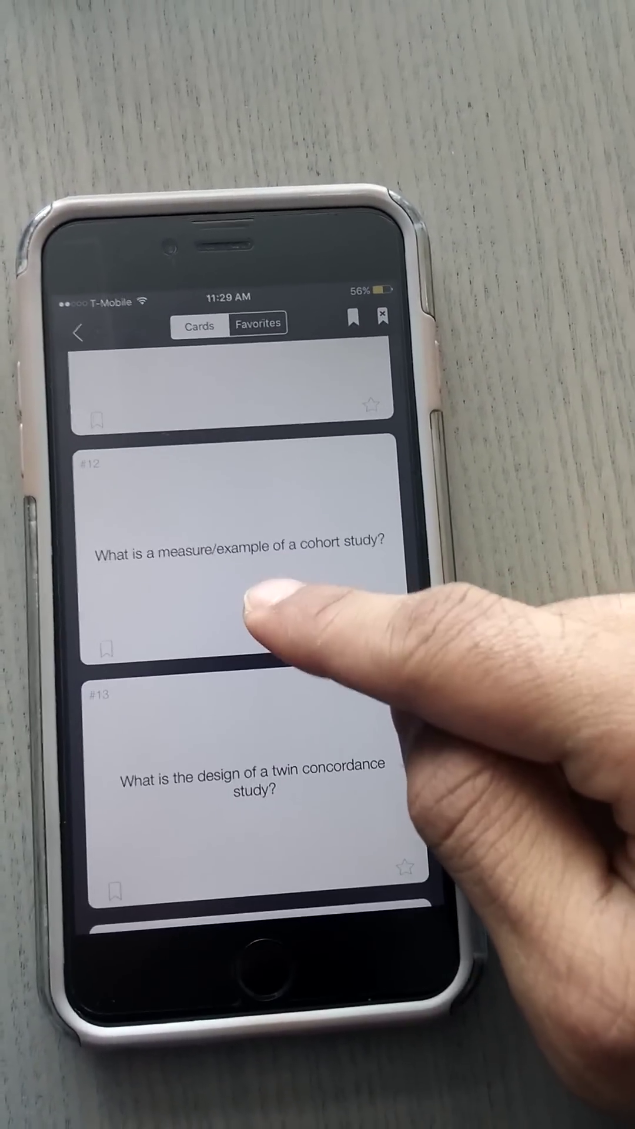
{"action": "scroll", "coordinate": [292, 749], "scroll_direction": "up", "scroll_amount": 6}
{"action": "scroll", "coordinate": [264, 687], "scroll_direction": "up", "scroll_amount": 6}
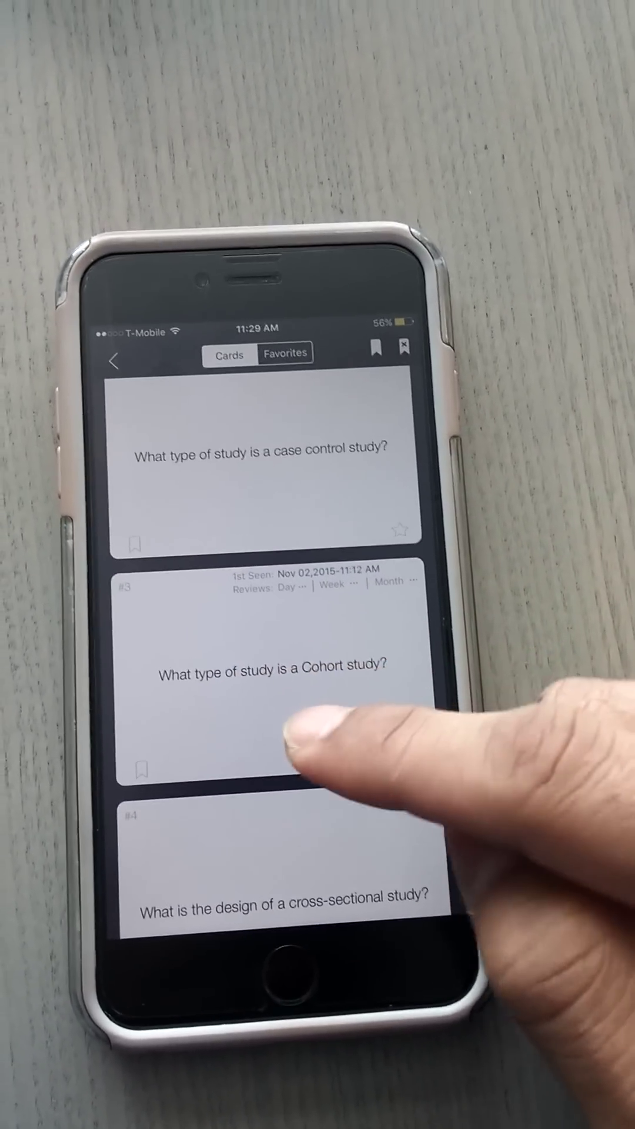
{"action": "left_click", "coordinate": [265, 654]}
{"action": "left_click", "coordinate": [291, 662]}
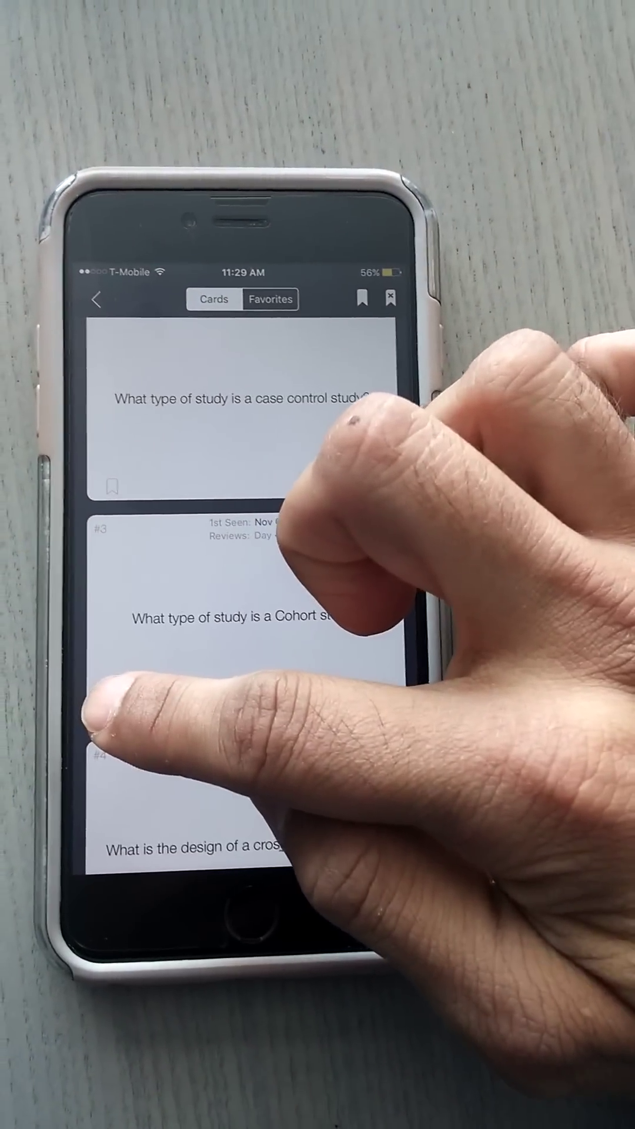
Recheck the Cohort study card's answer and mark it as a favorite
{"action": "left_click", "coordinate": [238, 618]}
{"action": "left_click", "coordinate": [239, 618]}
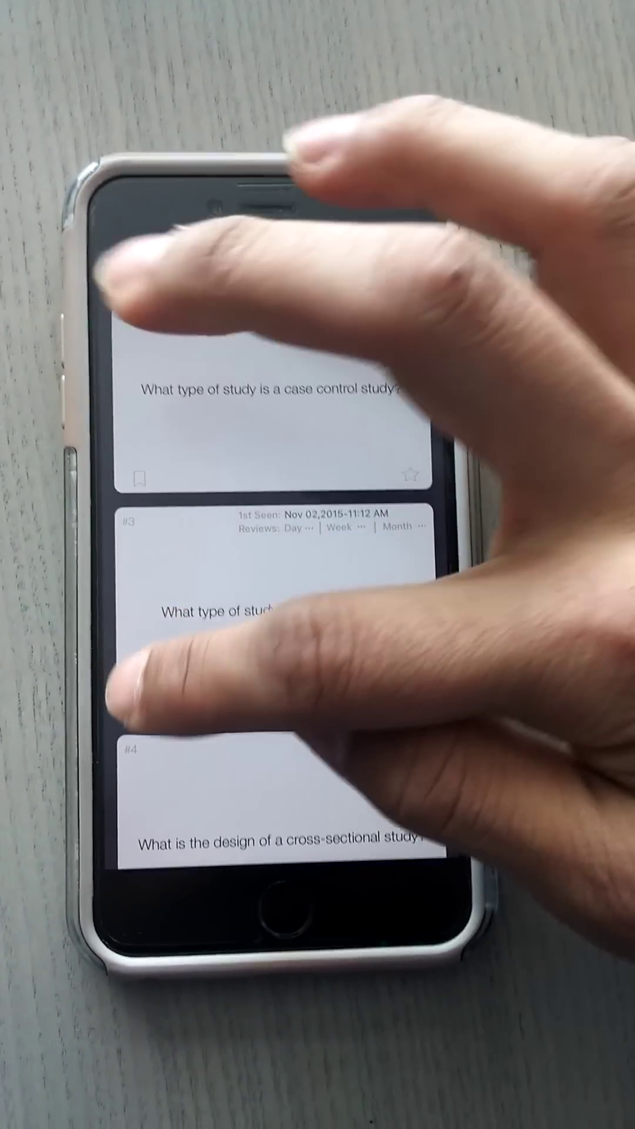
{"action": "left_click", "coordinate": [428, 674]}
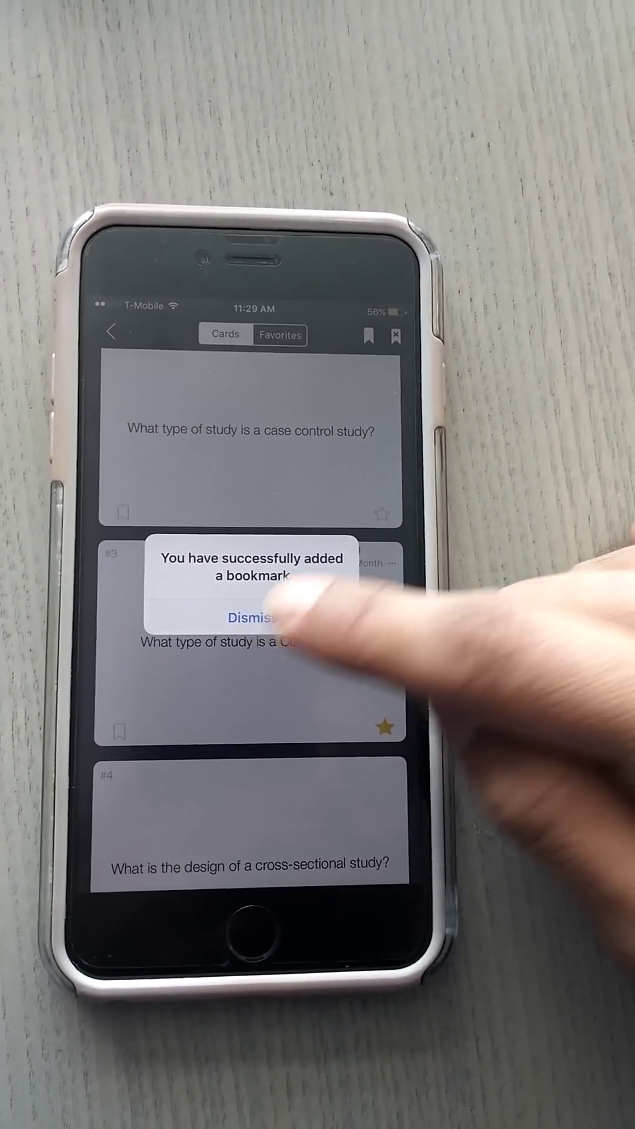
{"action": "left_click", "coordinate": [256, 618]}
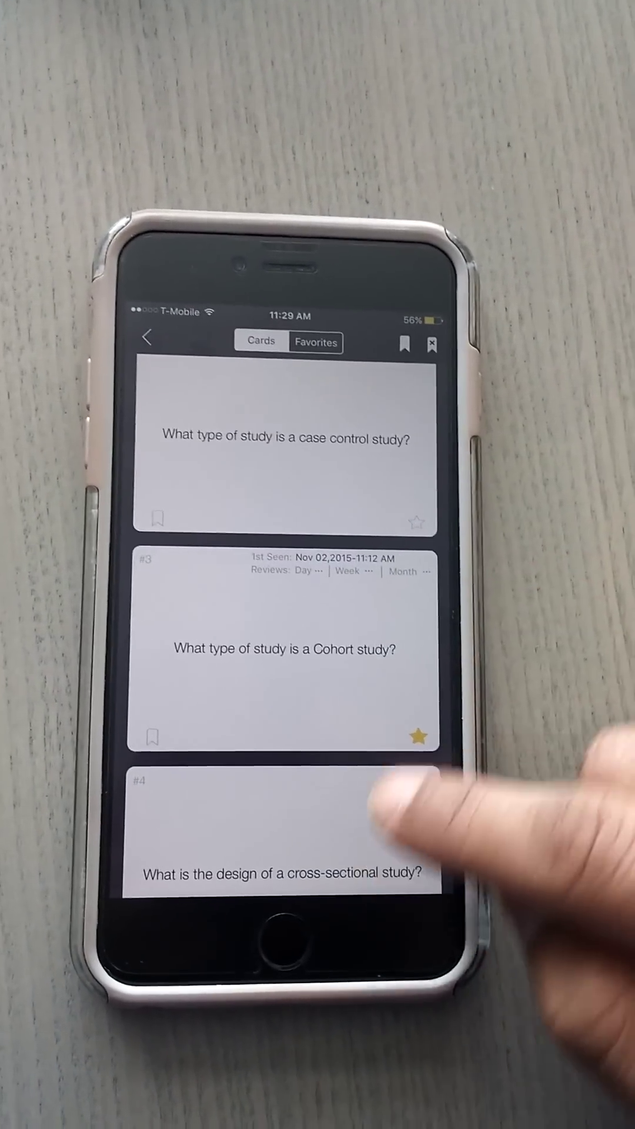
Toggle the Cohort study favorite off and on, view favorites, then return to chapters
{"action": "left_click", "coordinate": [419, 736]}
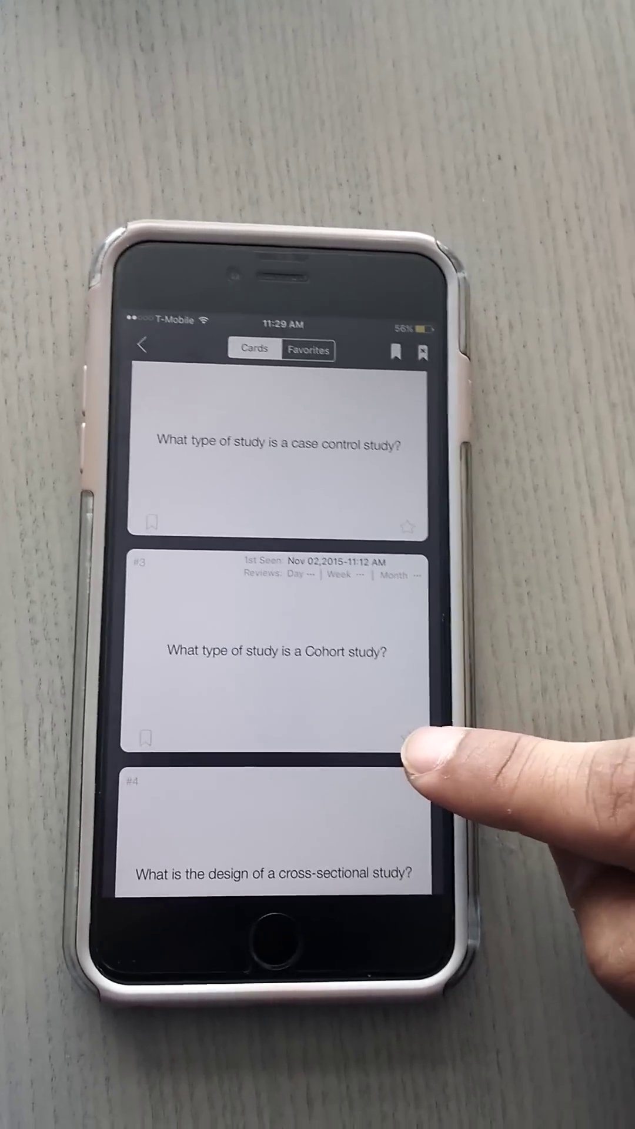
{"action": "left_click", "coordinate": [445, 745]}
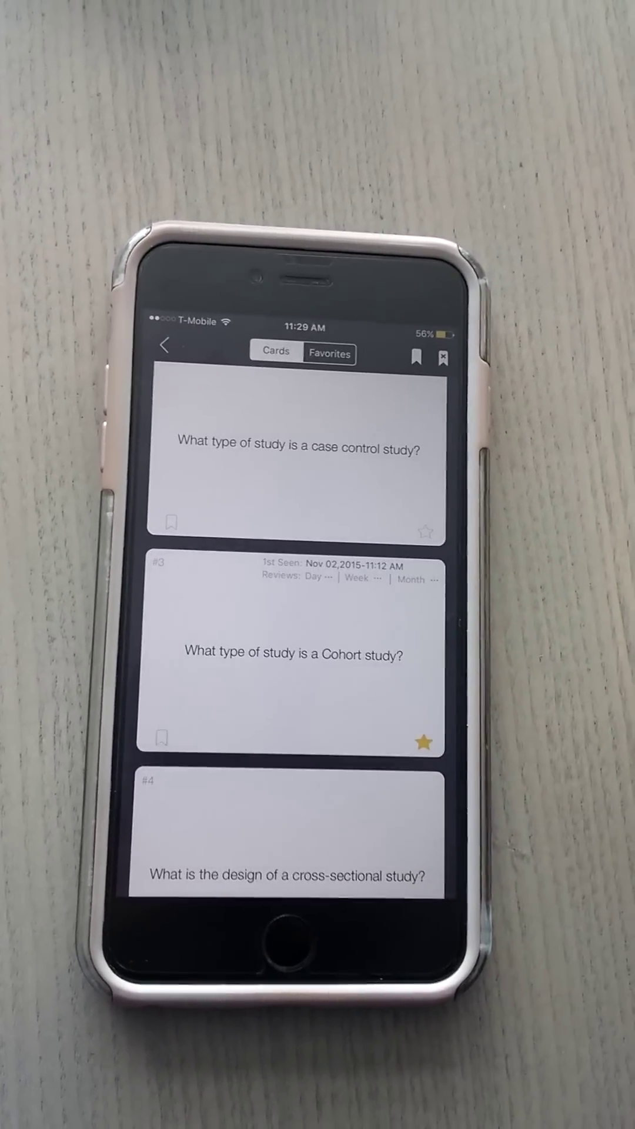
{"action": "left_click", "coordinate": [341, 355]}
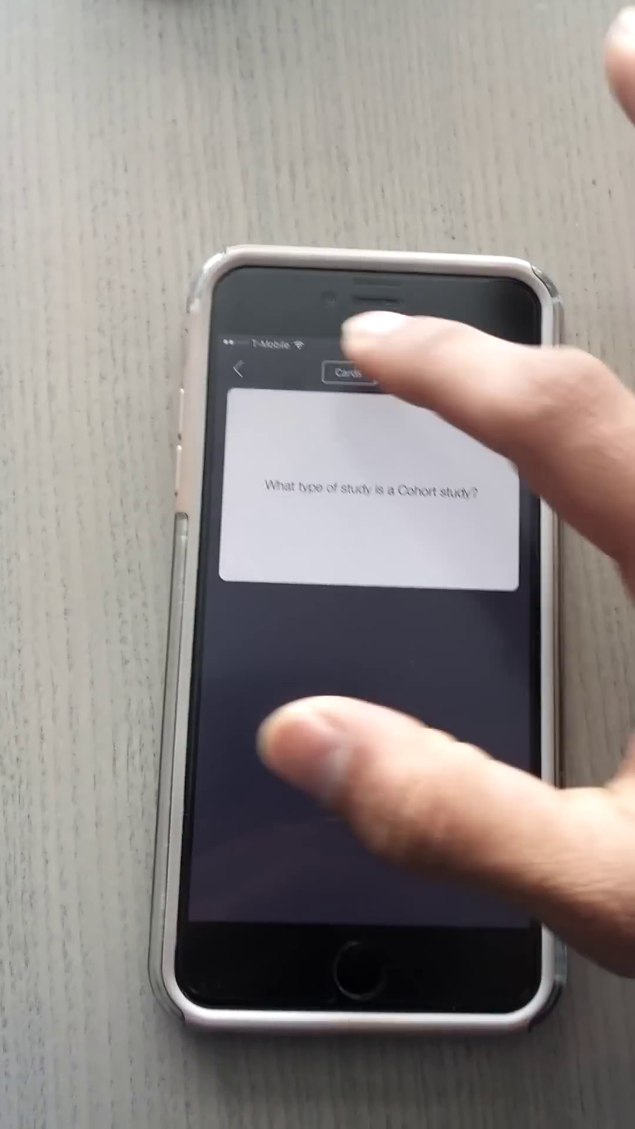
{"action": "left_click", "coordinate": [205, 376]}
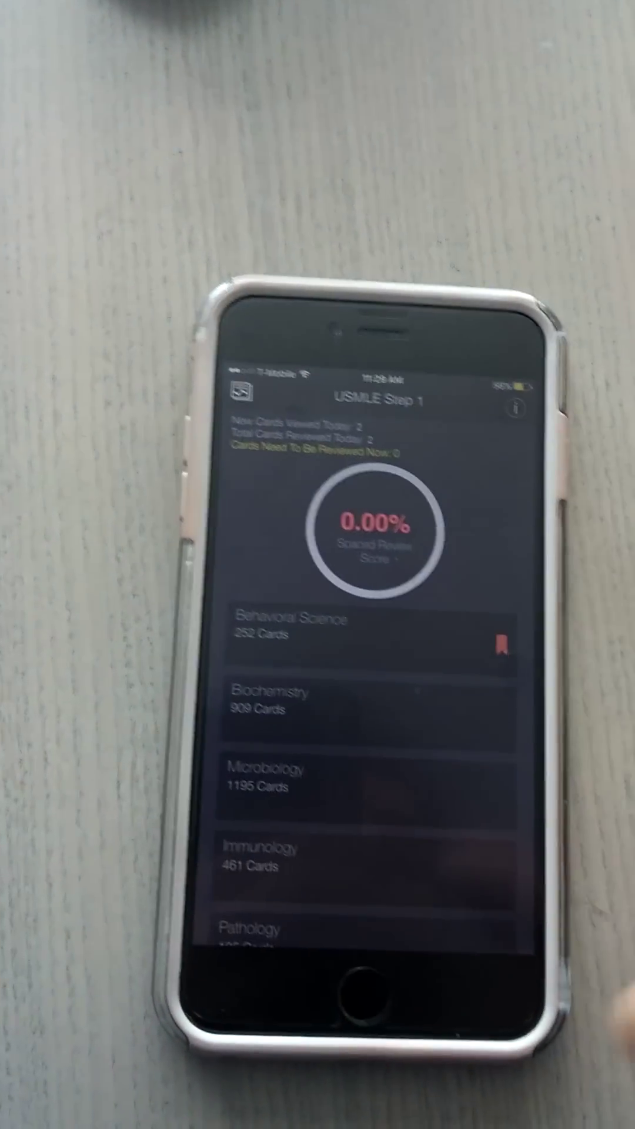
{"action": "left_click", "coordinate": [424, 617]}
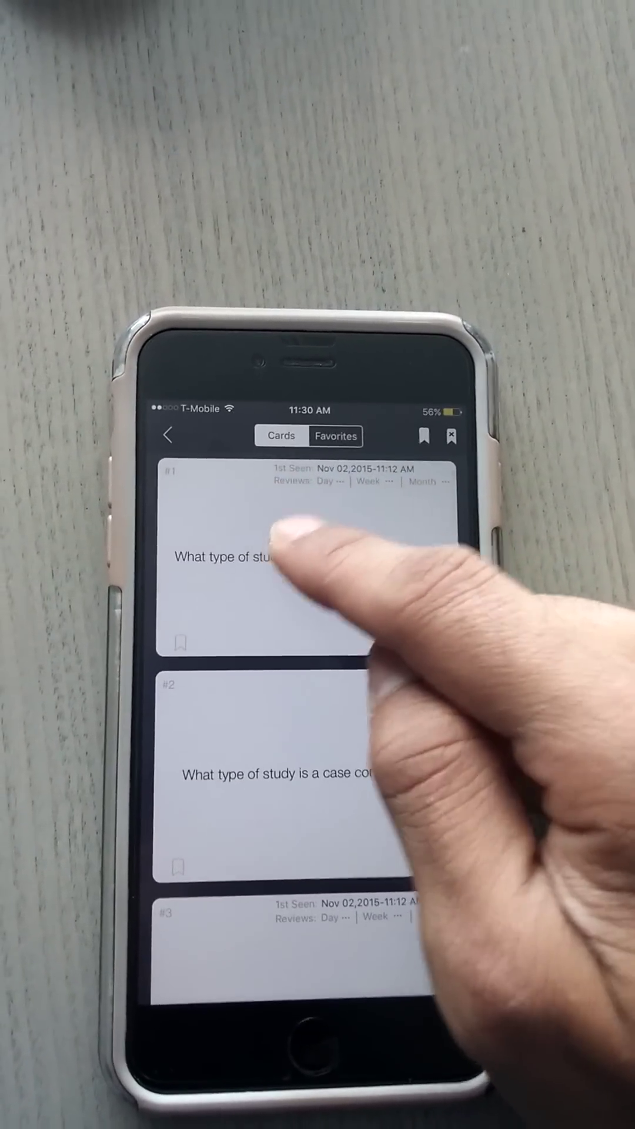
{"action": "left_click", "coordinate": [330, 529]}
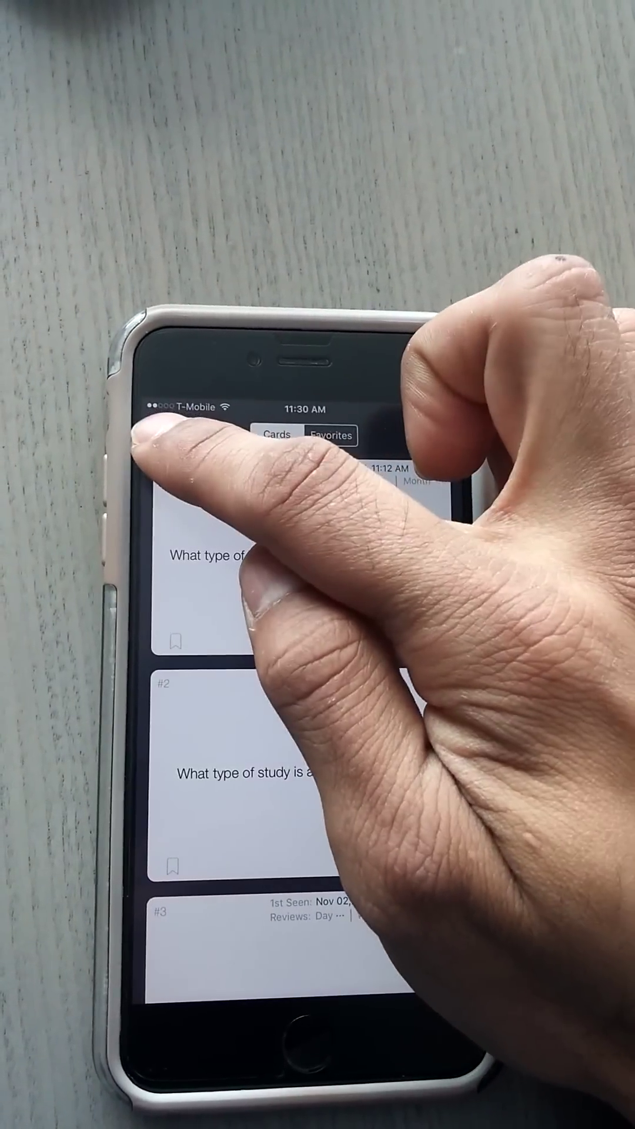
{"action": "left_click", "coordinate": [177, 434]}
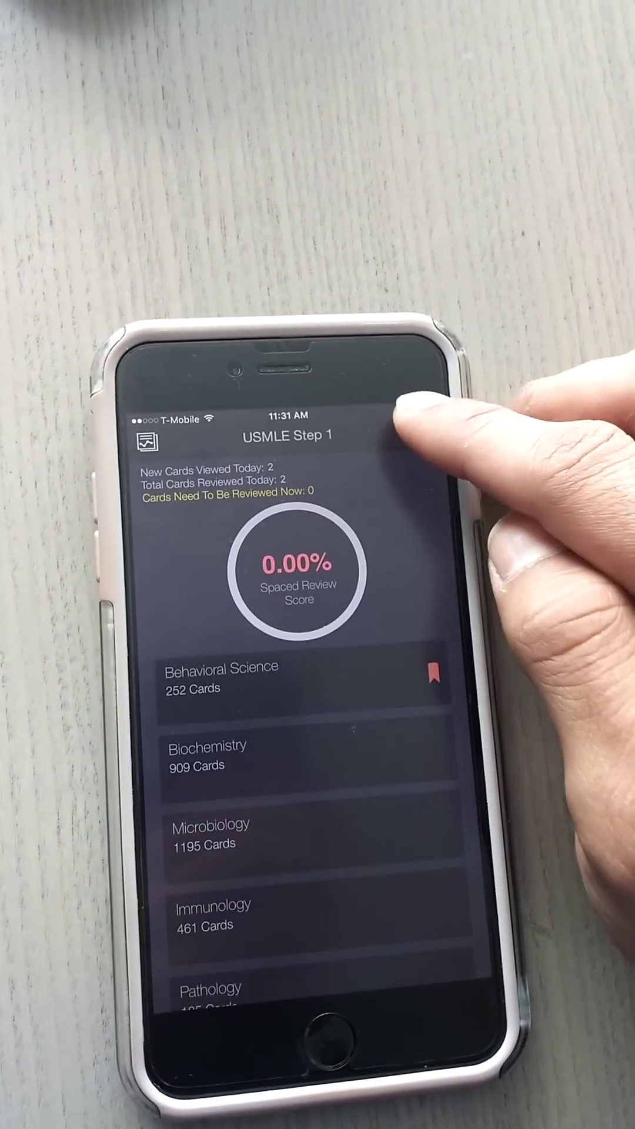
{"action": "left_click", "coordinate": [415, 434]}
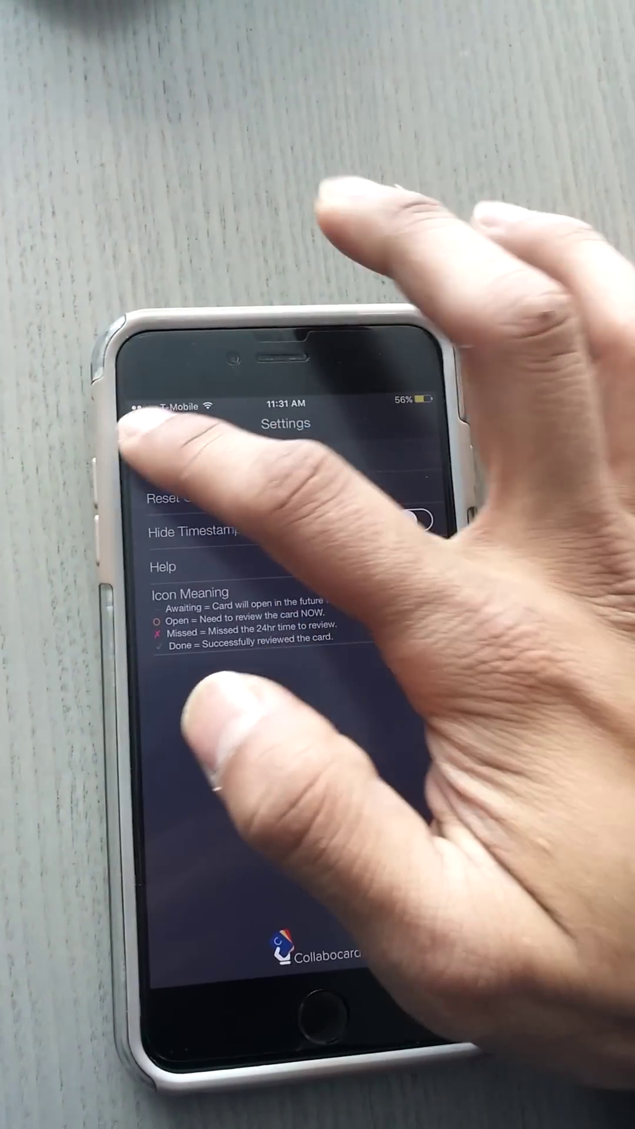
{"action": "left_click", "coordinate": [155, 436]}
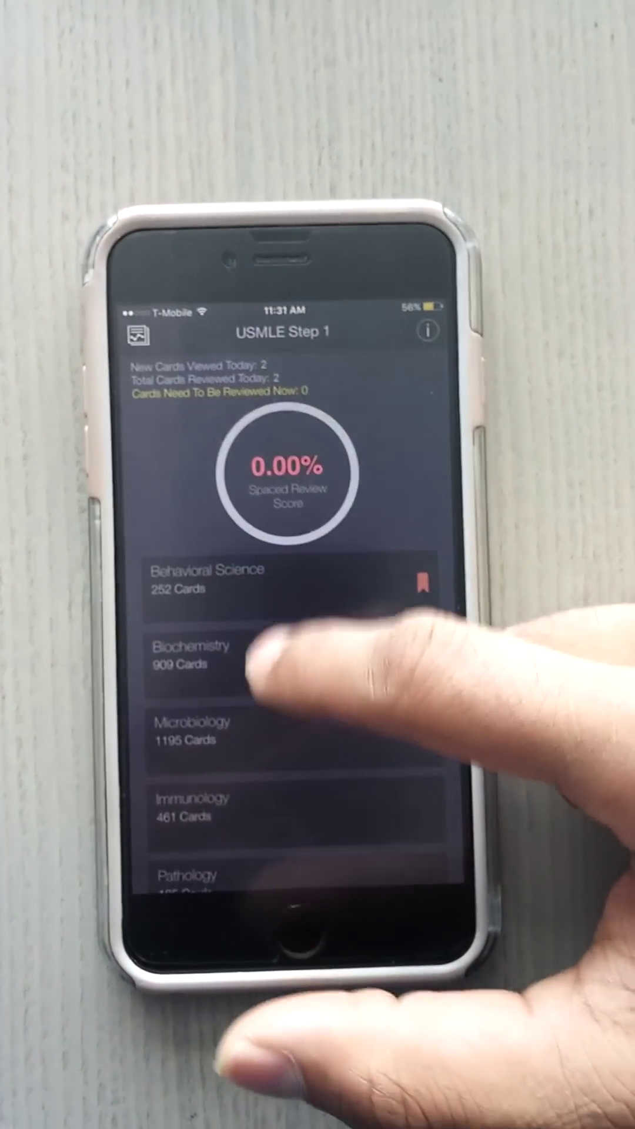
{"action": "left_click_drag", "start_coordinate": [300, 670], "coordinate": [300, 547]}
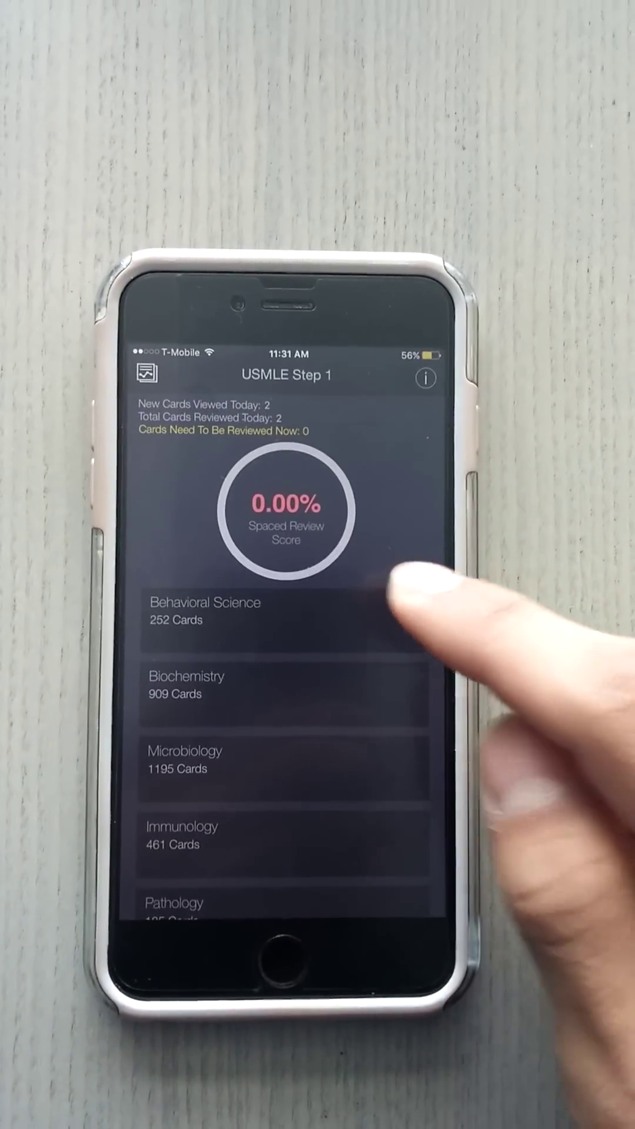
{"action": "left_click", "coordinate": [410, 607]}
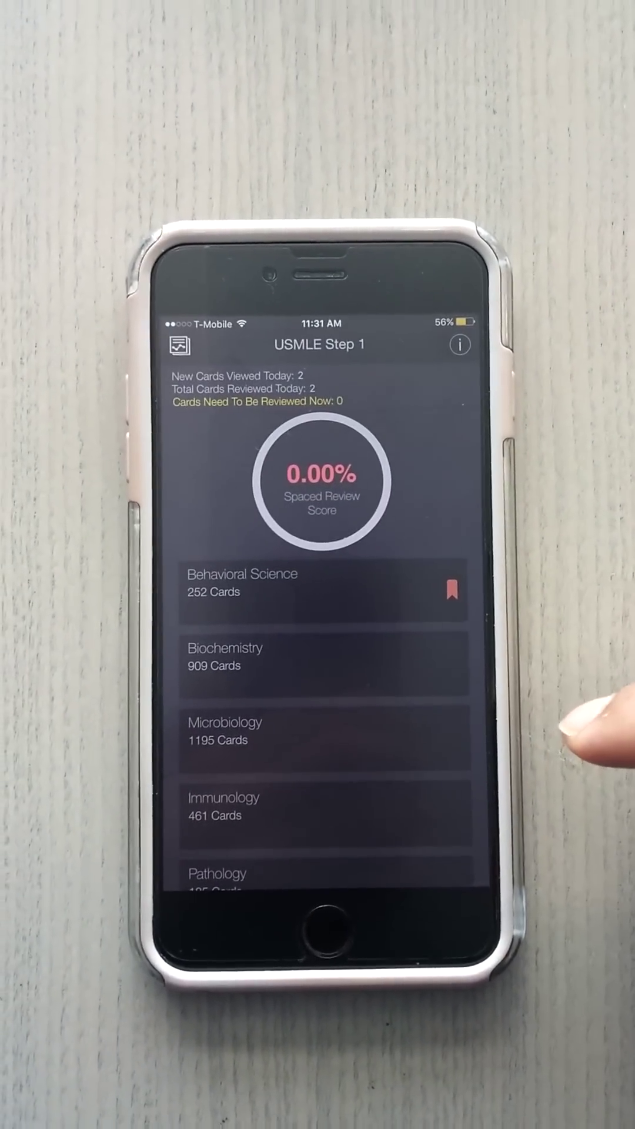
{"action": "scroll", "coordinate": [318, 670], "scroll_direction": "down", "scroll_amount": 5}
{"action": "scroll", "coordinate": [318, 670], "scroll_direction": "down", "scroll_amount": 8}
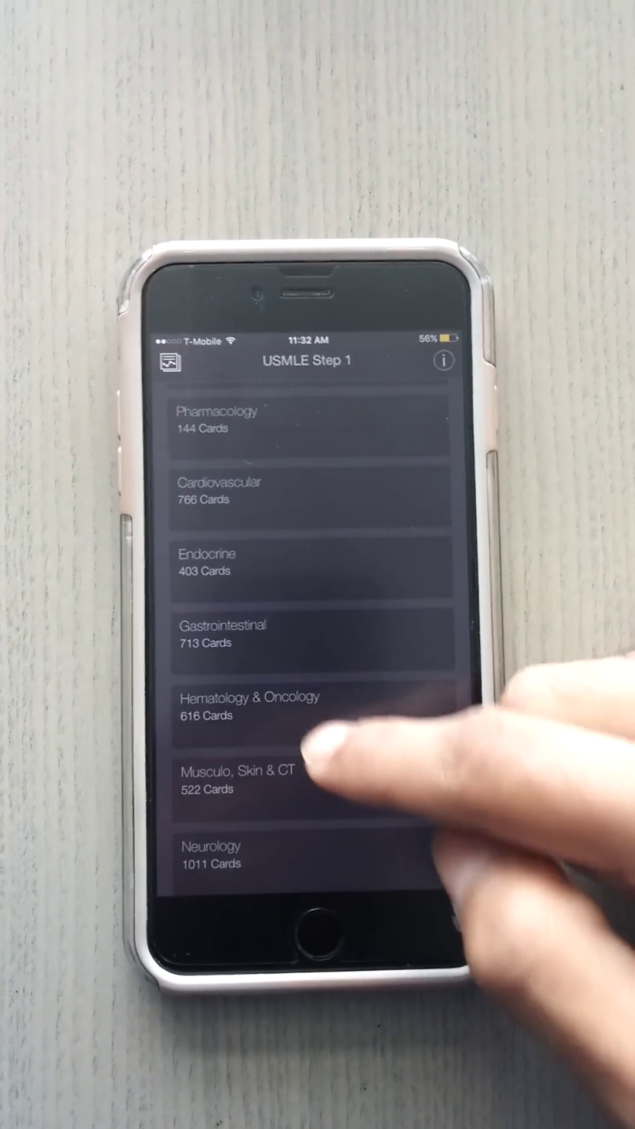
{"action": "scroll", "coordinate": [318, 670], "scroll_direction": "down", "scroll_amount": 5}
{"action": "scroll", "coordinate": [317, 671], "scroll_direction": "down", "scroll_amount": 3}
{"action": "scroll", "coordinate": [317, 670], "scroll_direction": "up", "scroll_amount": 15}
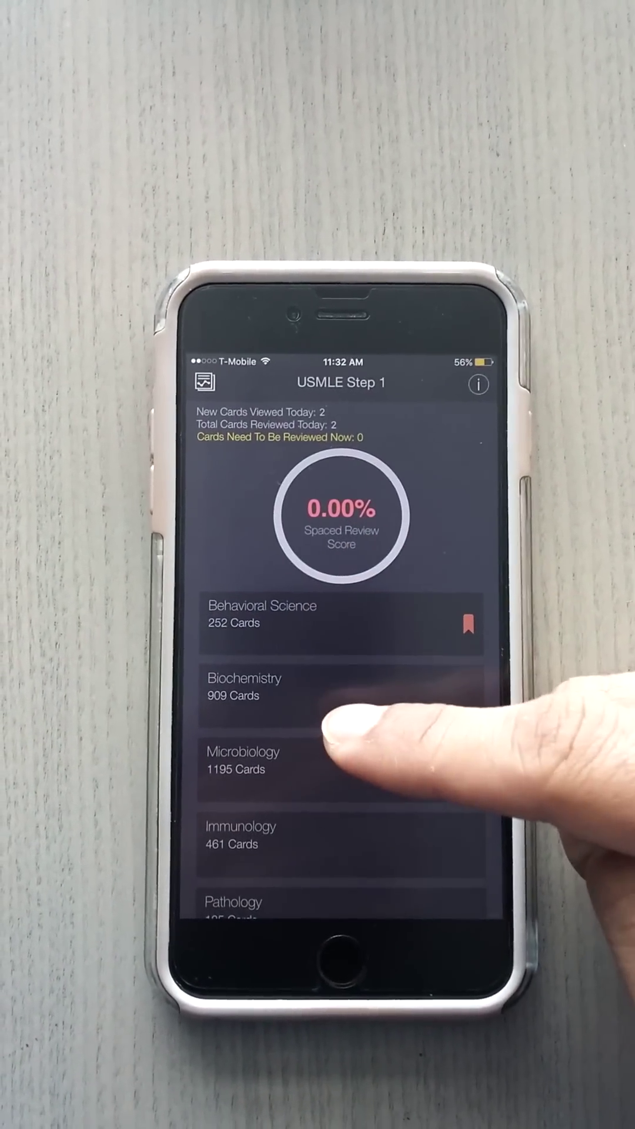
{"action": "scroll", "coordinate": [329, 764], "scroll_direction": "down", "scroll_amount": 5}
{"action": "scroll", "coordinate": [328, 617], "scroll_direction": "down", "scroll_amount": 3}
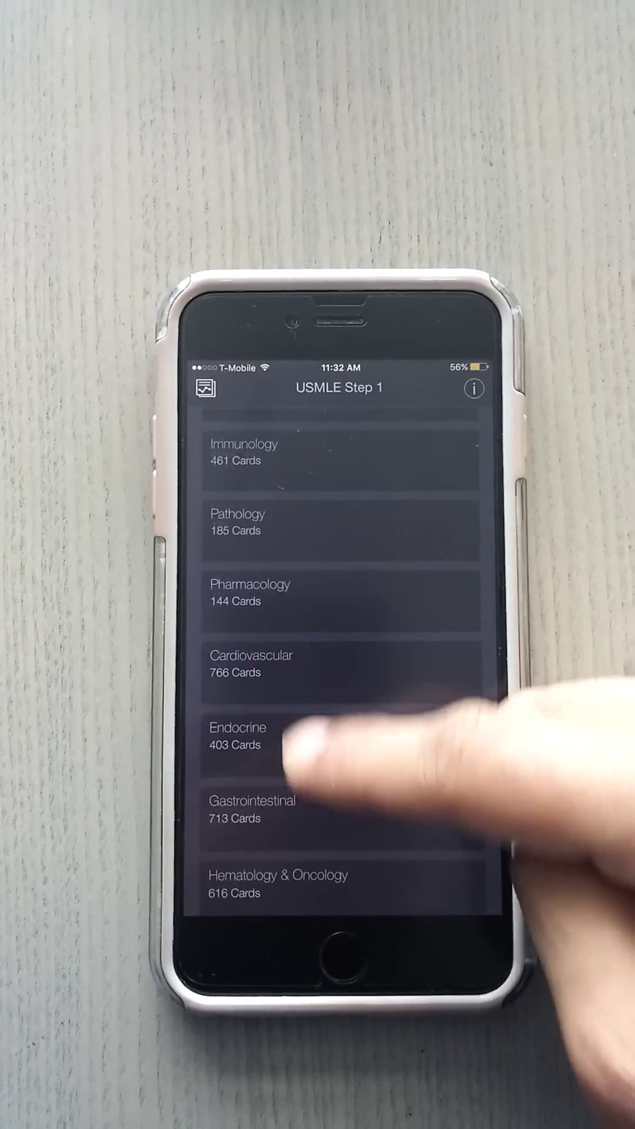
{"action": "scroll", "coordinate": [318, 705], "scroll_direction": "down", "scroll_amount": 2}
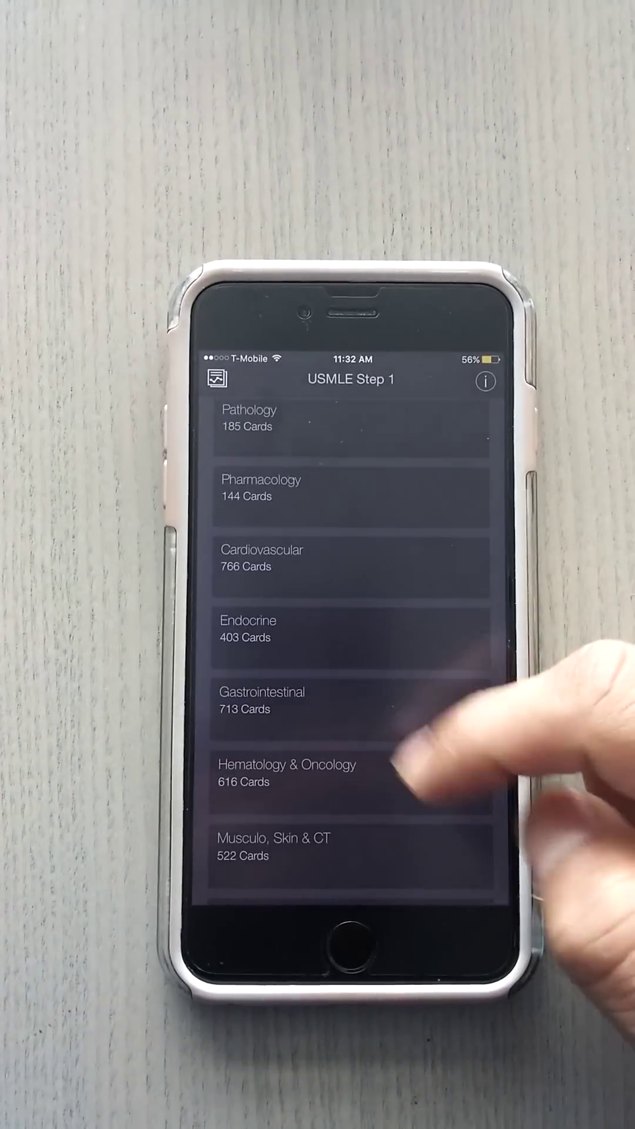
{"action": "scroll", "coordinate": [352, 671], "scroll_direction": "up", "scroll_amount": 8}
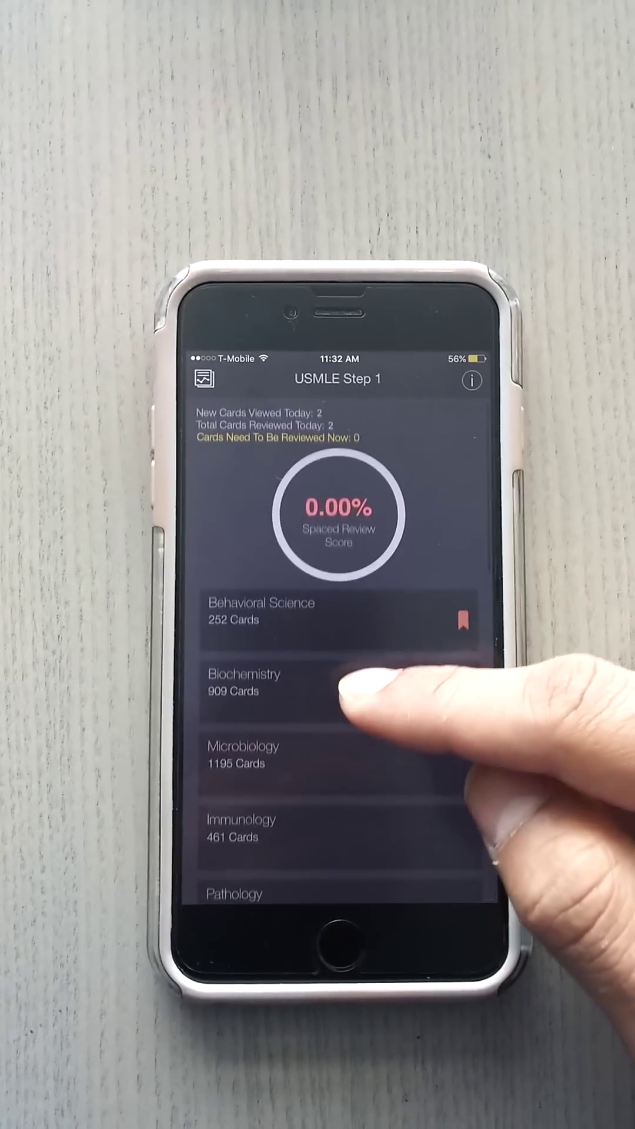
{"action": "left_click", "coordinate": [379, 606]}
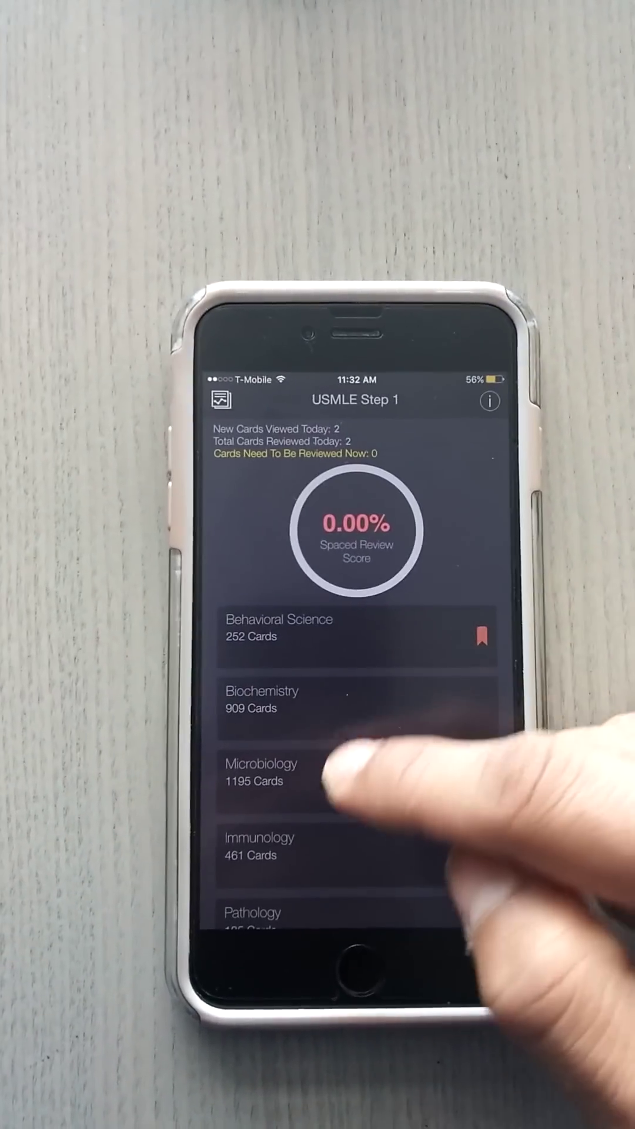
{"action": "scroll", "coordinate": [352, 768], "scroll_direction": "down", "scroll_amount": 3}
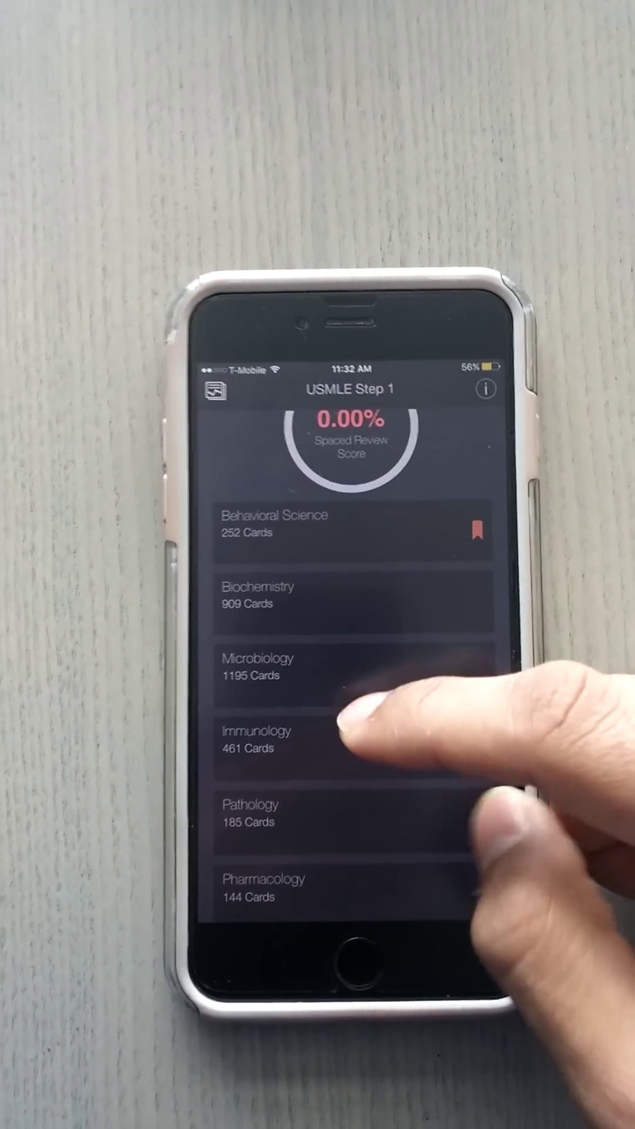
{"action": "scroll", "coordinate": [349, 637], "scroll_direction": "down", "scroll_amount": 1}
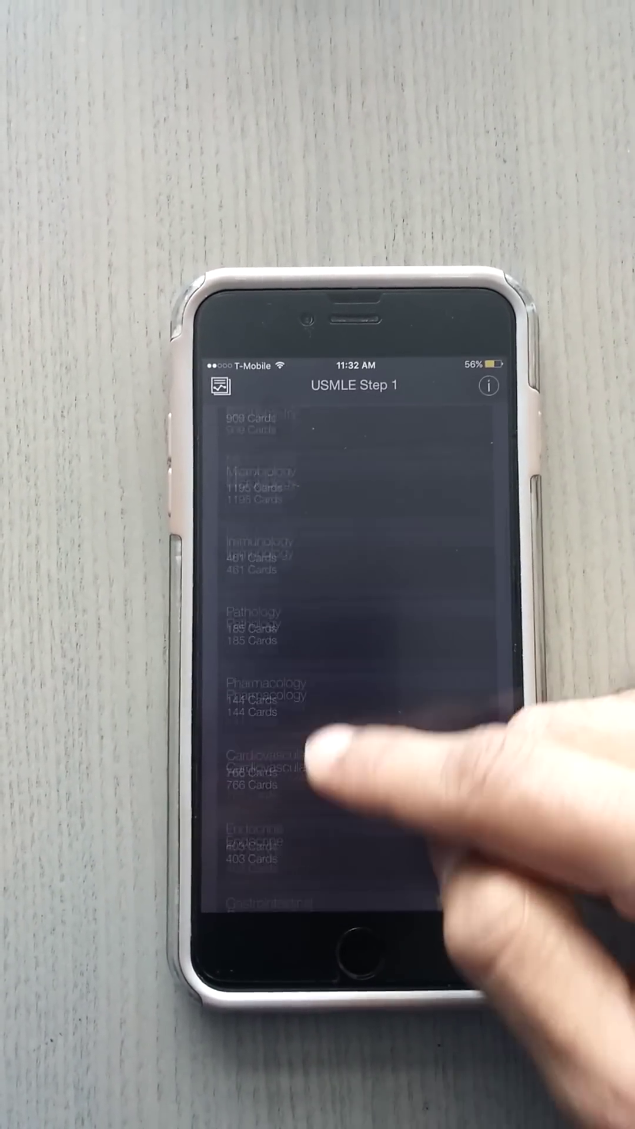
{"action": "scroll", "coordinate": [318, 794], "scroll_direction": "down", "scroll_amount": 2}
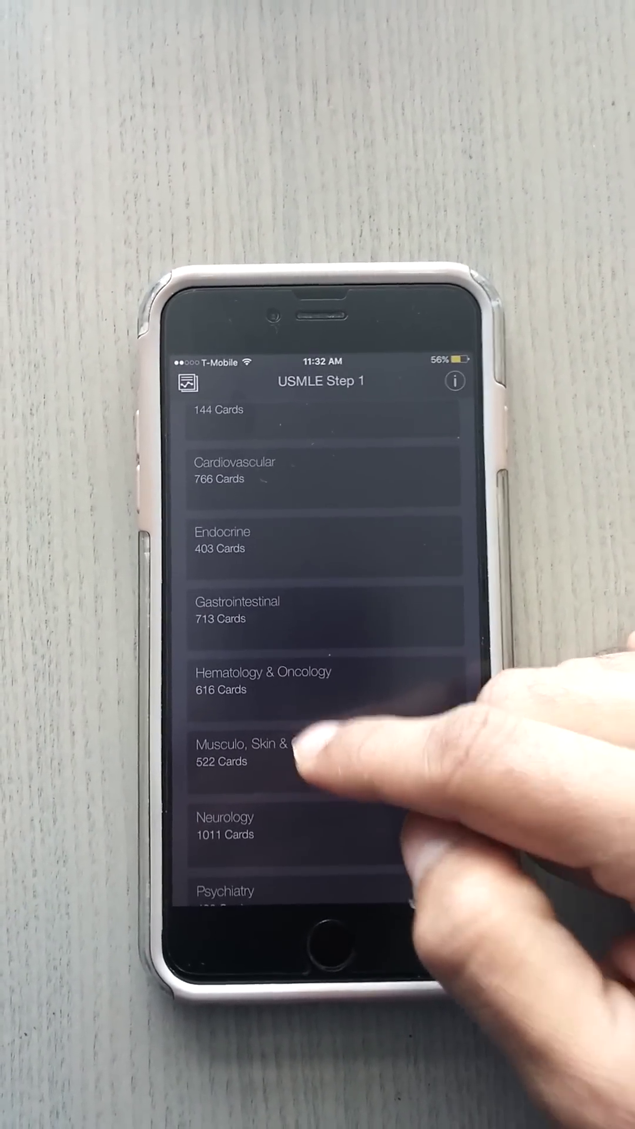
{"action": "scroll", "coordinate": [318, 749], "scroll_direction": "down", "scroll_amount": 2}
{"action": "scroll", "coordinate": [318, 794], "scroll_direction": "down", "scroll_amount": 3}
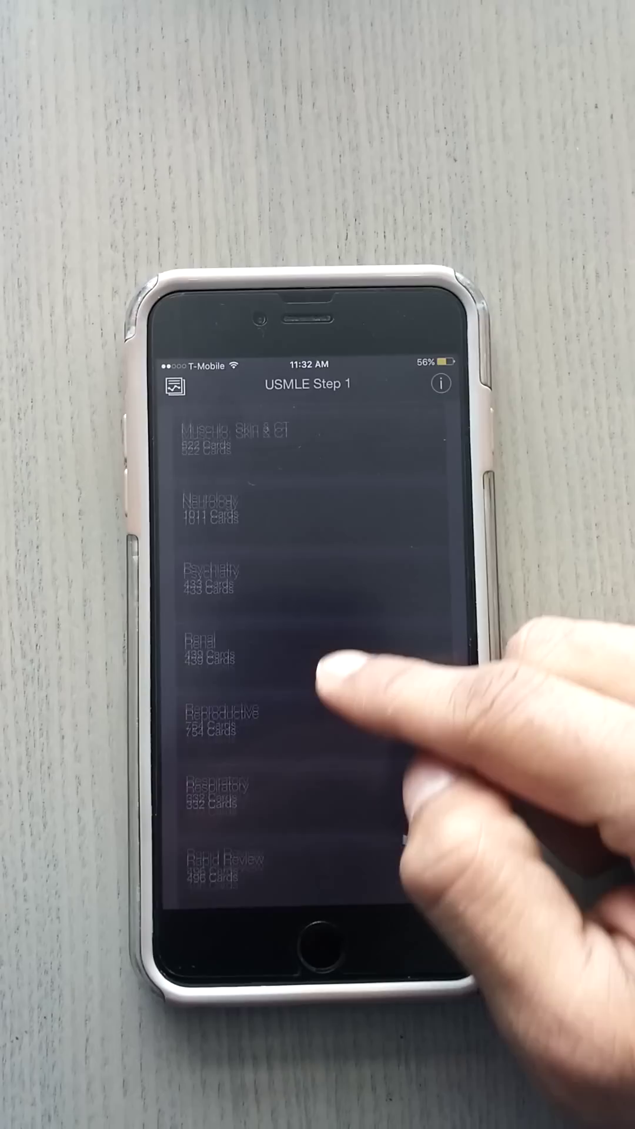
{"action": "scroll", "coordinate": [353, 618], "scroll_direction": "up", "scroll_amount": 8}
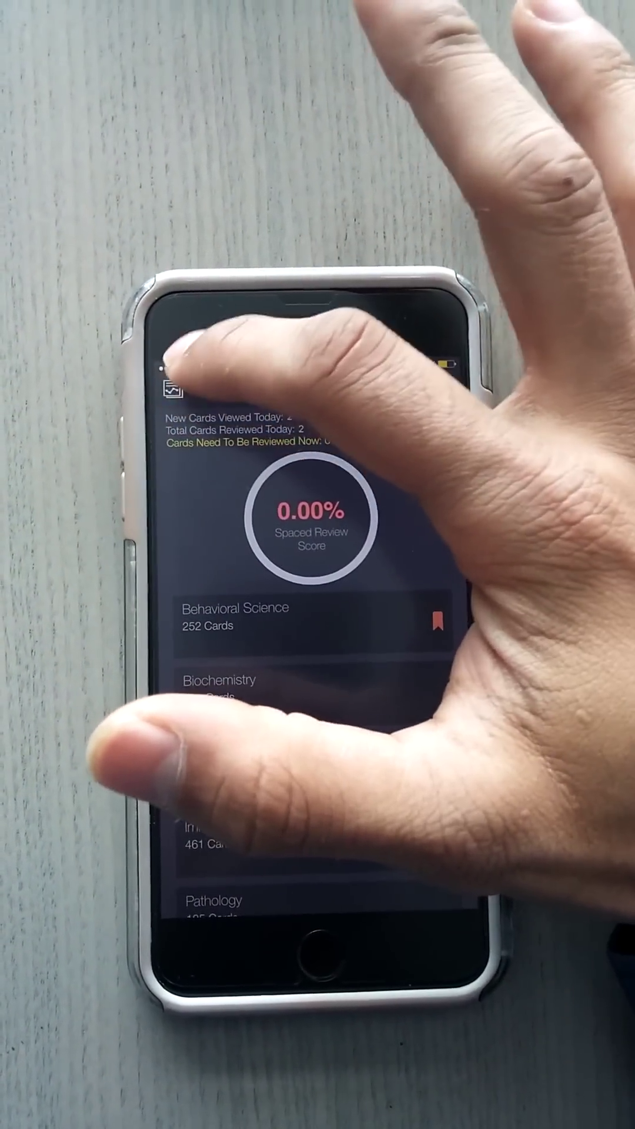
Open the Score page showing zero review tallies and 0.02% of the deck completed
{"action": "left_click", "coordinate": [174, 388]}
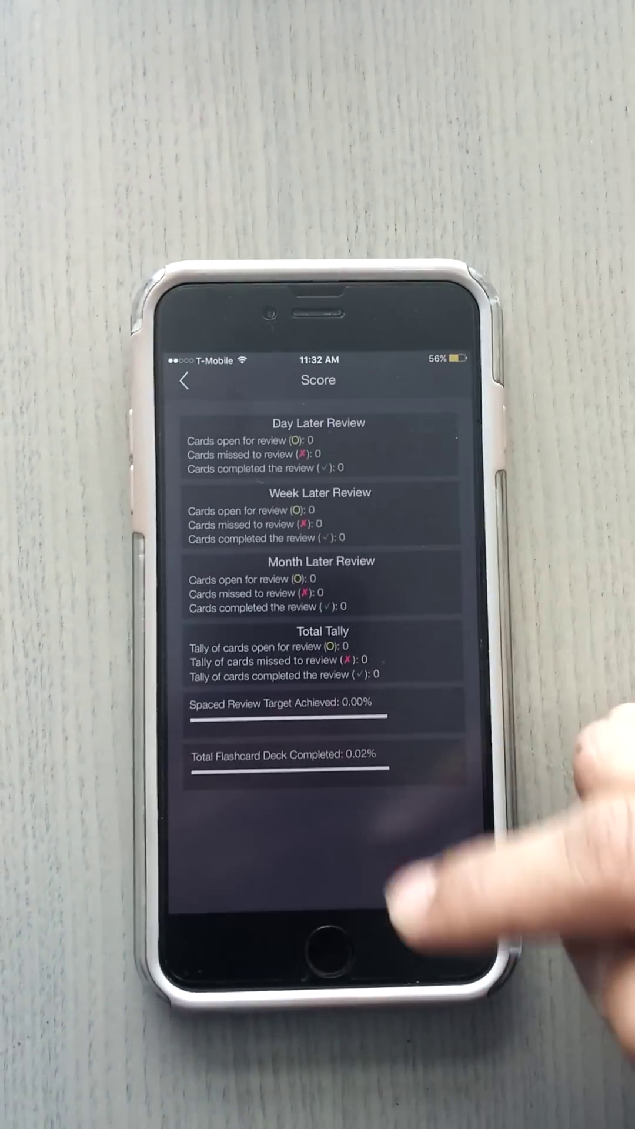